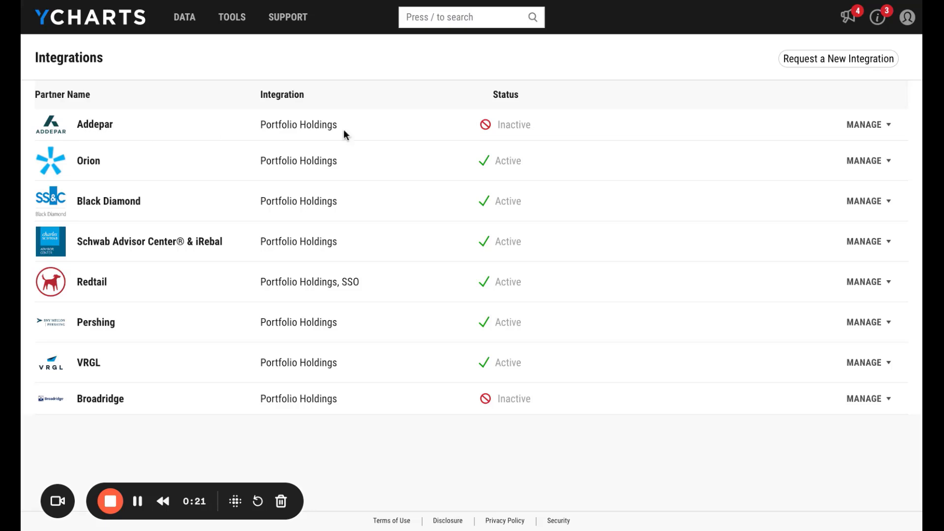
Activate the Addepar integration and log in to Addepar to connect it.
left_click(865, 126)
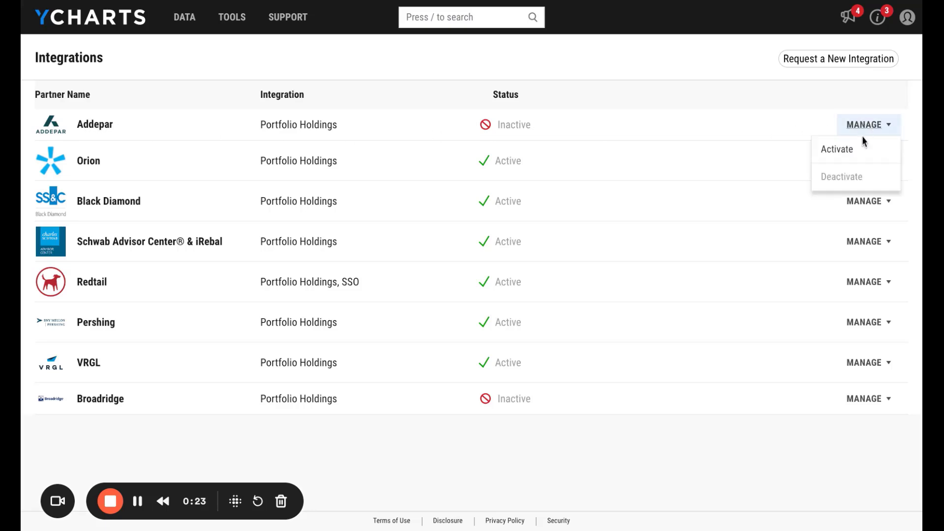
left_click(865, 149)
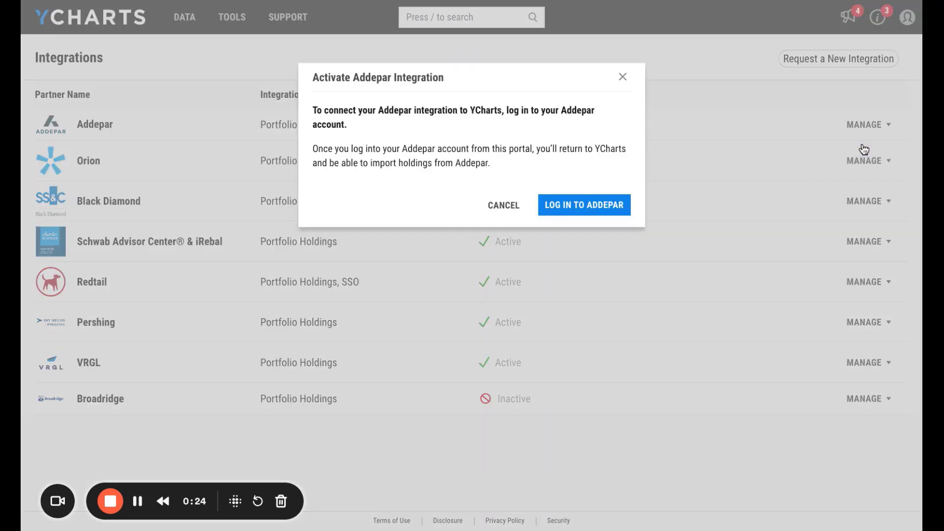
left_click(593, 206)
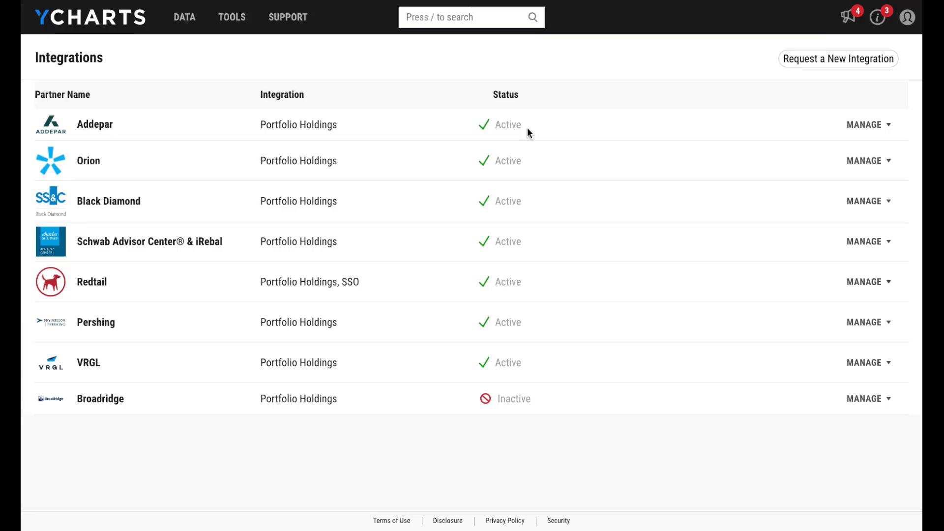
Go to the Custom Securities list through the Tools menu.
left_click(224, 19)
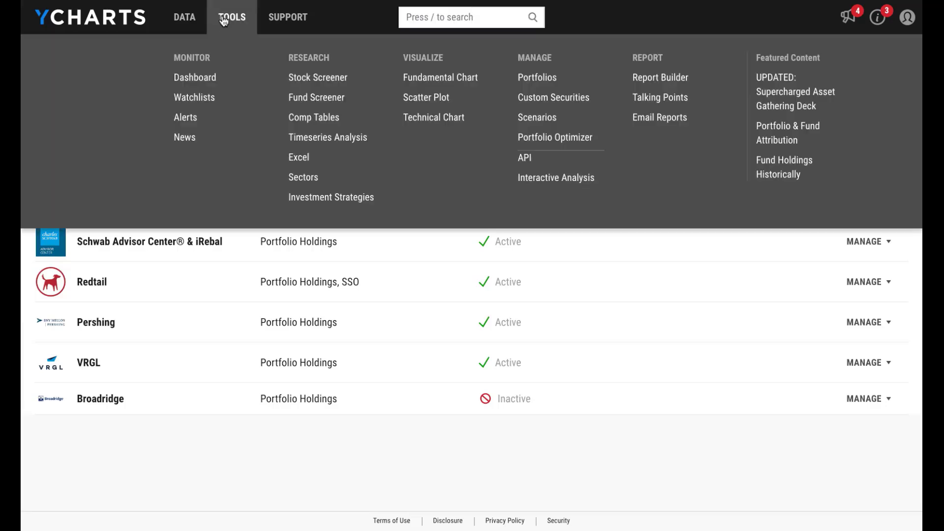
left_click(546, 98)
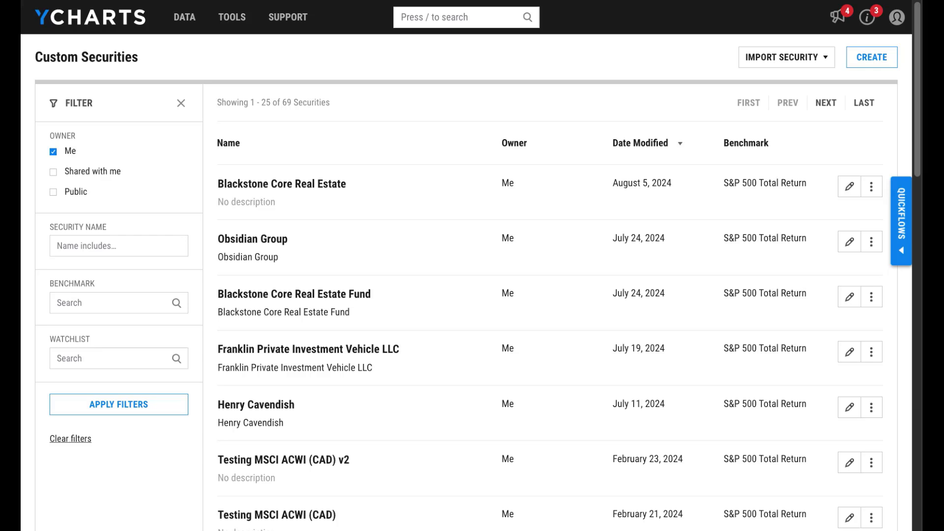
Import Blackstone Core Real Estate Fund from Addepar, searching legal entities for 'blackstone'.
left_click(785, 60)
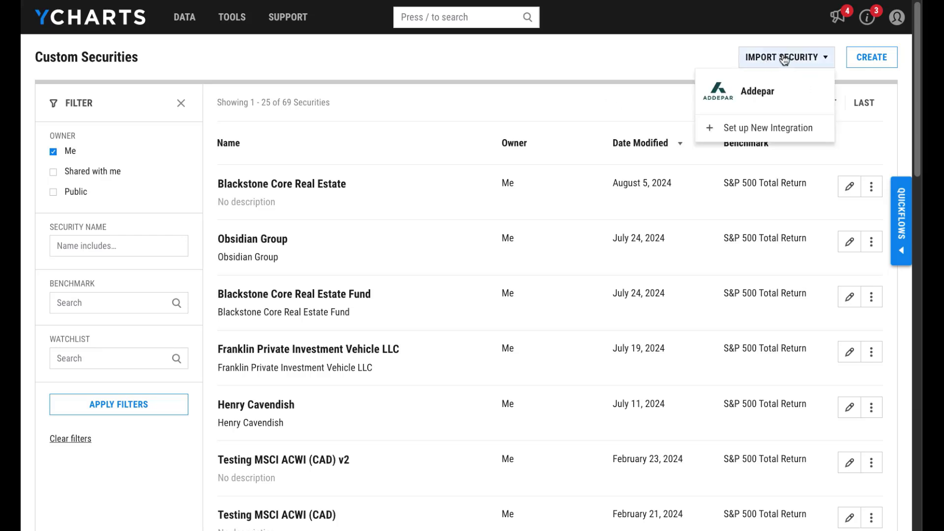
left_click(761, 94)
left_click(346, 120)
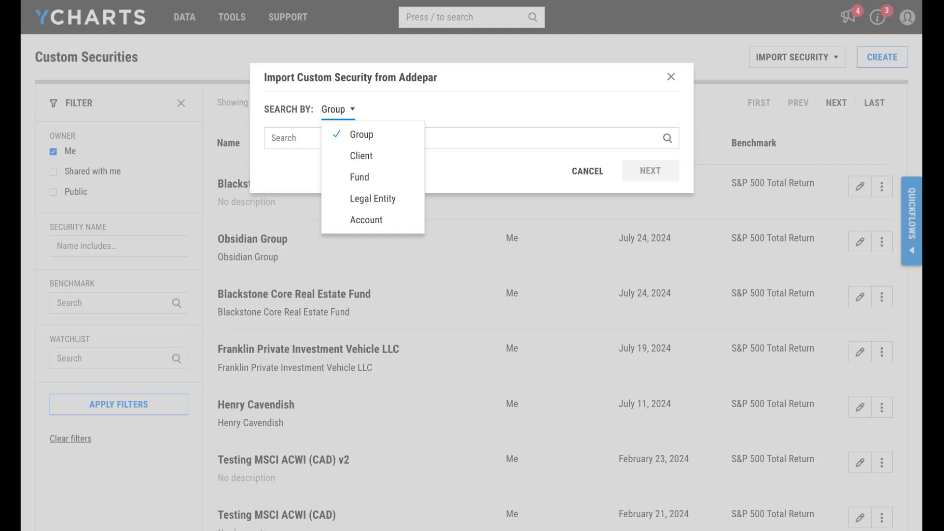
left_click(350, 195)
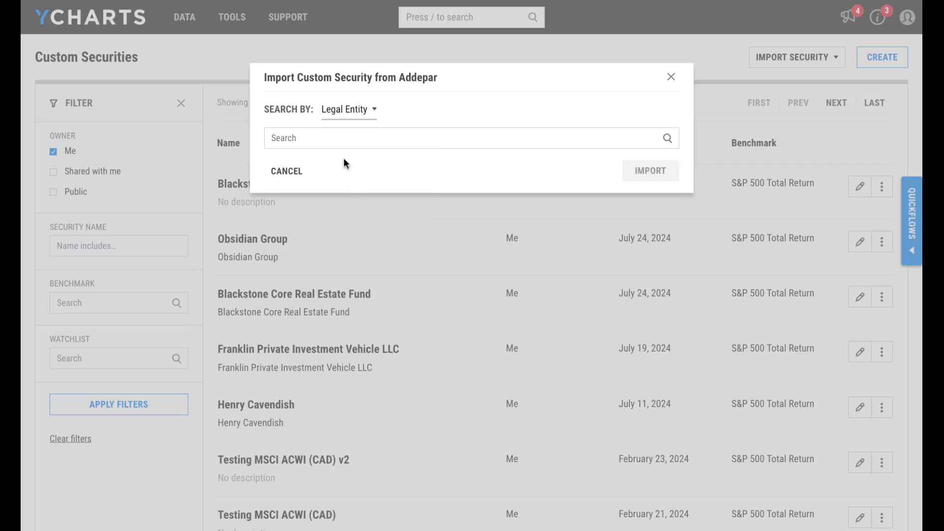
left_click(347, 132)
type("bla")
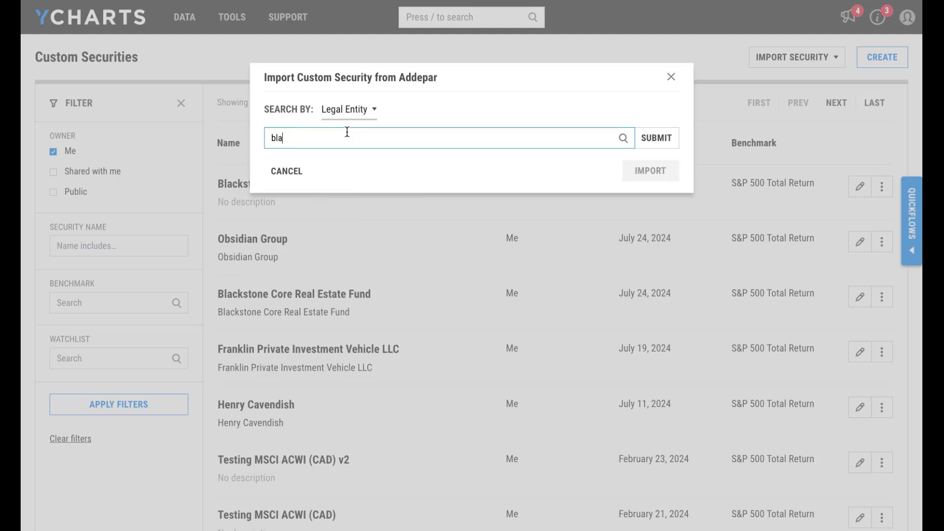
type("ckstone")
key("Return")
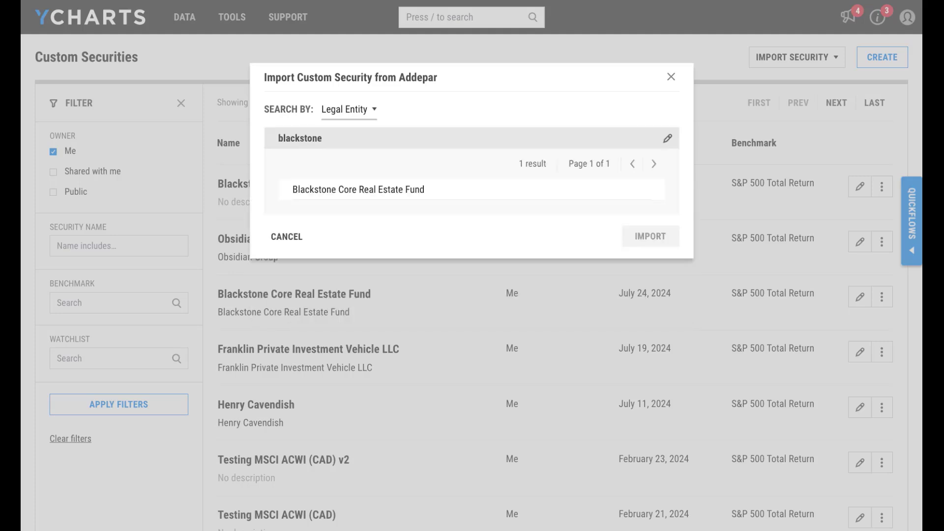
left_click(346, 195)
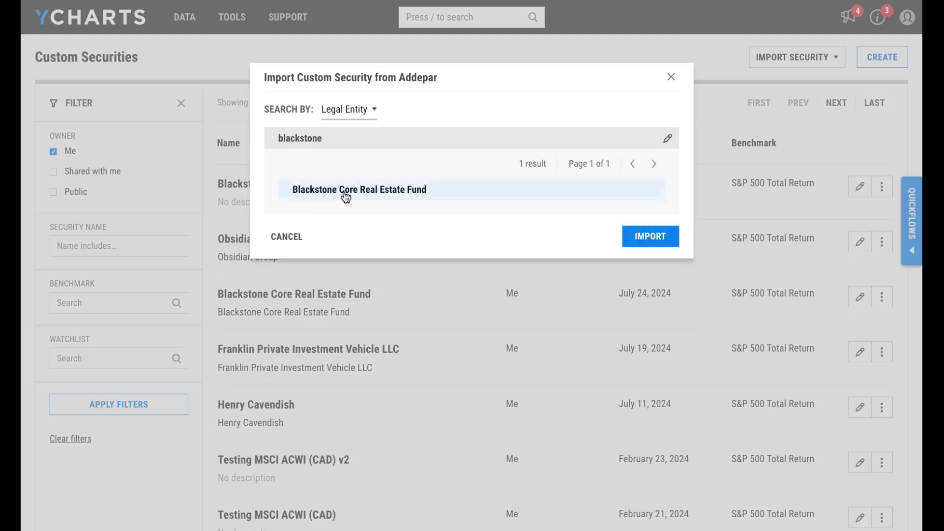
left_click(640, 246)
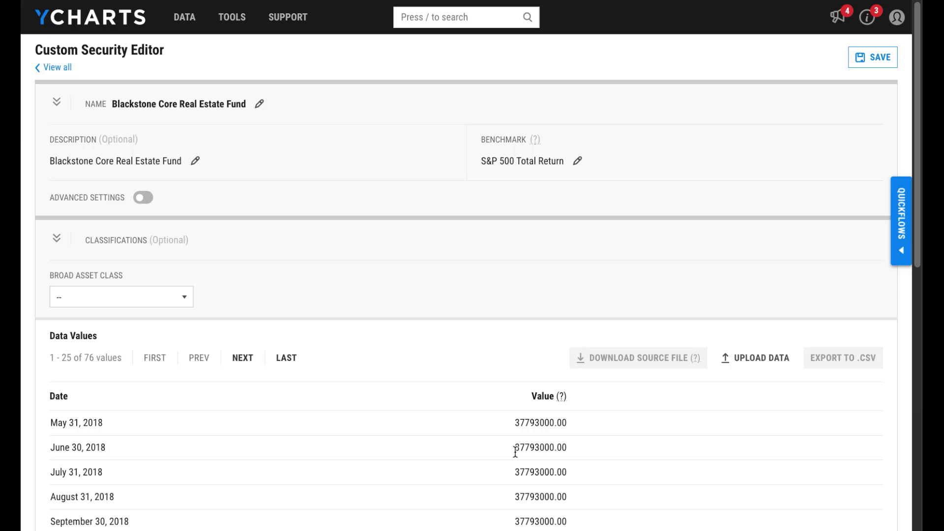
Append 'Total Return' to the security name and set broad asset class to Other.
left_click(261, 106)
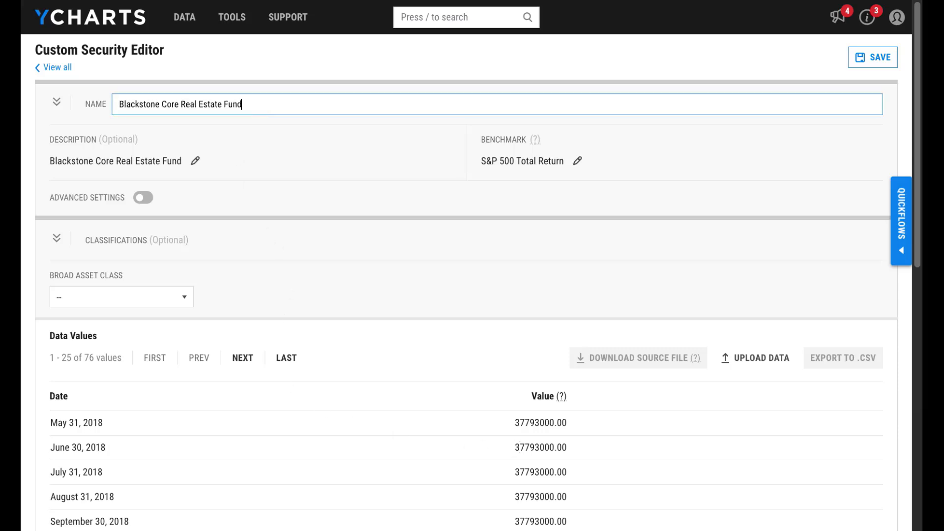
type("Total RE")
type("tu")
key("BackSpace")
key("BackSpace")
key("BackSpace")
type("eturn")
left_click(265, 122)
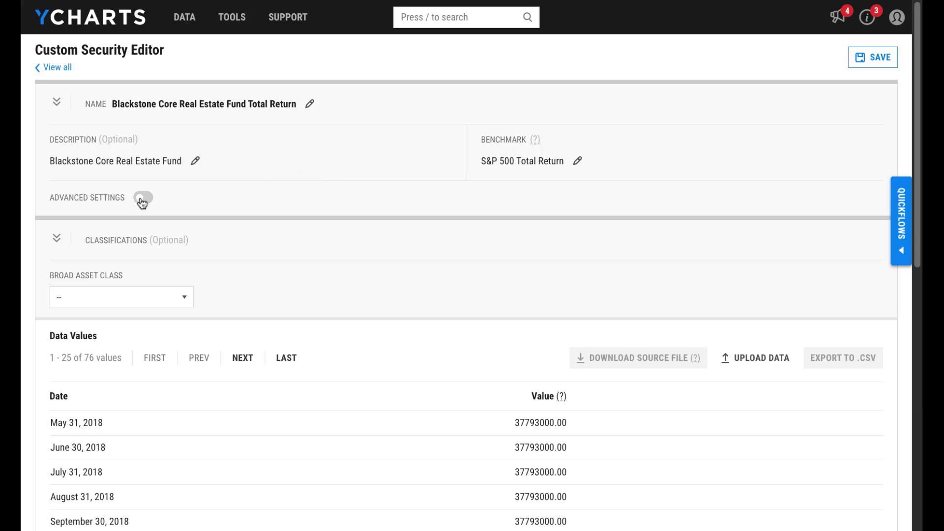
left_click(150, 295)
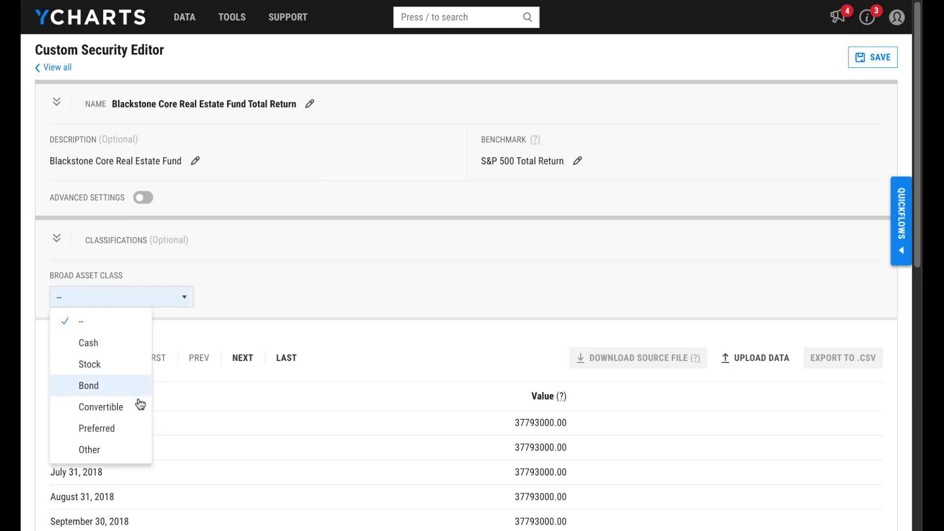
left_click(120, 455)
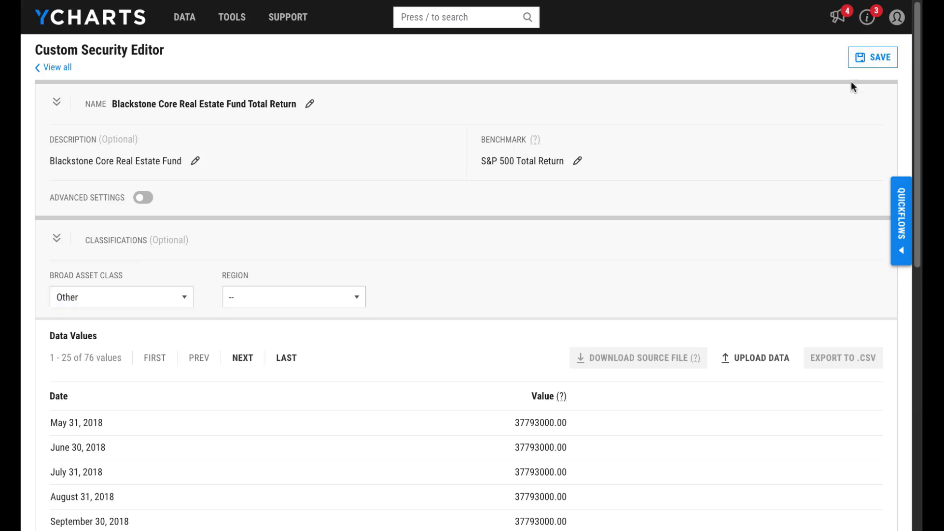
Save the security, then open and scroll through the Blackstone Core Real Estate (Y:4839) page.
left_click(875, 58)
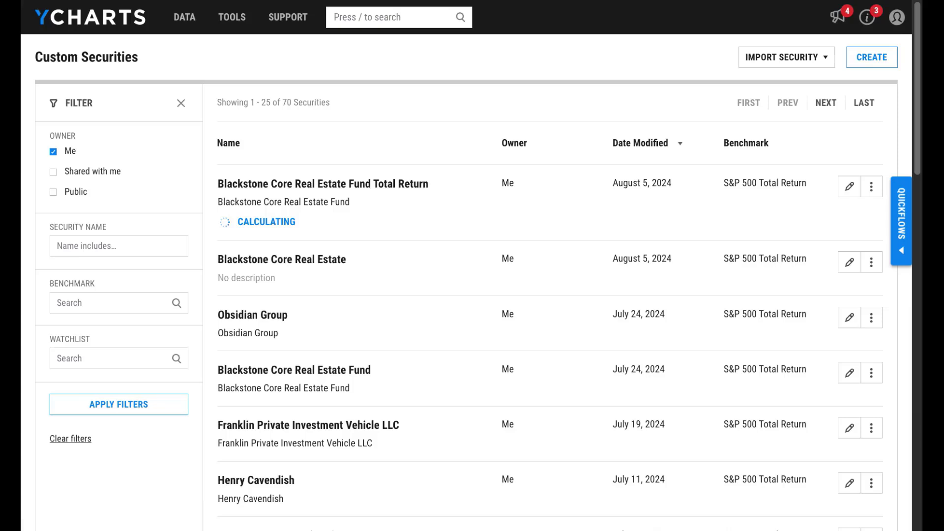
left_click(313, 264)
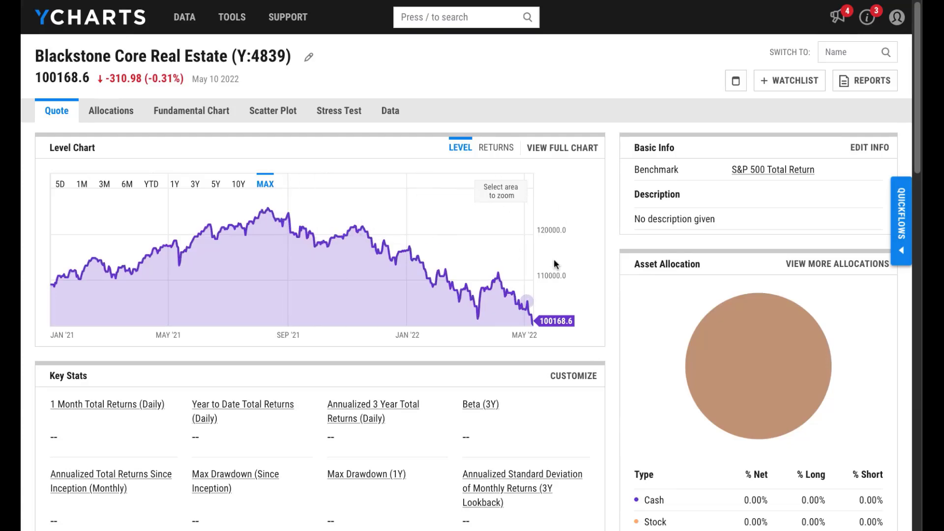
scroll(617, 293, "down", 2)
scroll(617, 293, "down", 6)
scroll(618, 291, "down", 7)
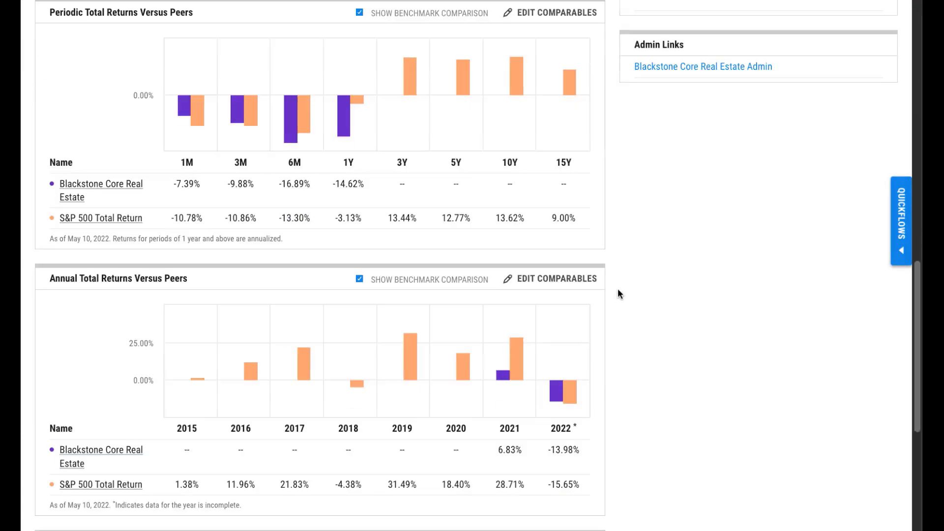
scroll(618, 291, "down", 4)
scroll(618, 288, "up", 3)
scroll(618, 289, "up", 15)
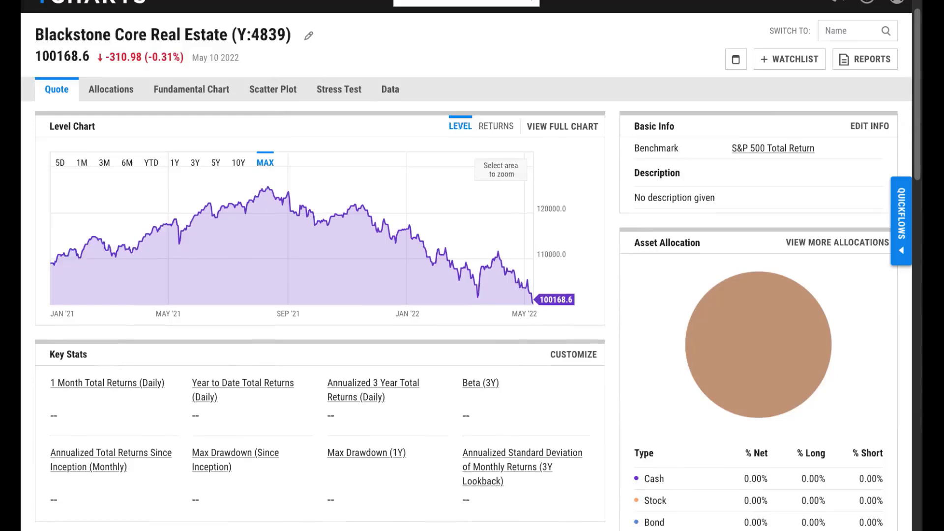
Go to the Portfolios page from the Tools menu's Manage section.
left_click(233, 20)
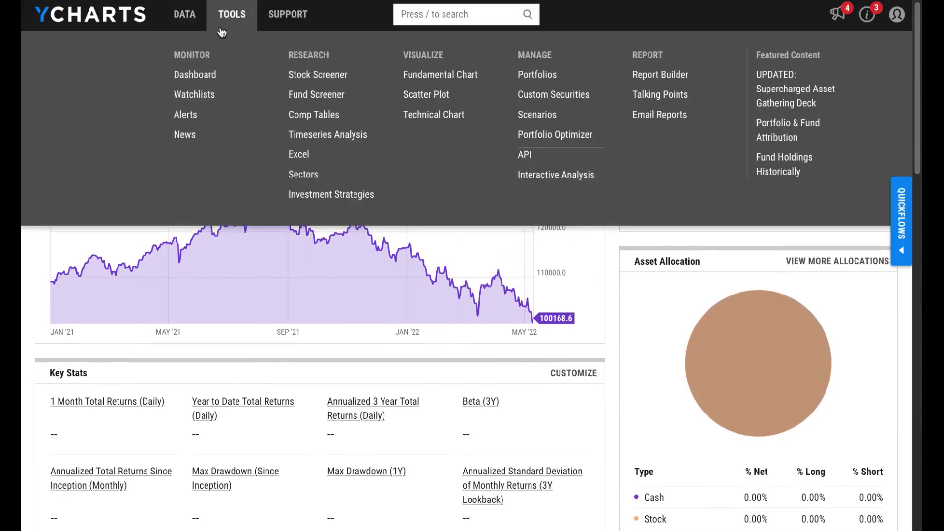
left_click(407, 80)
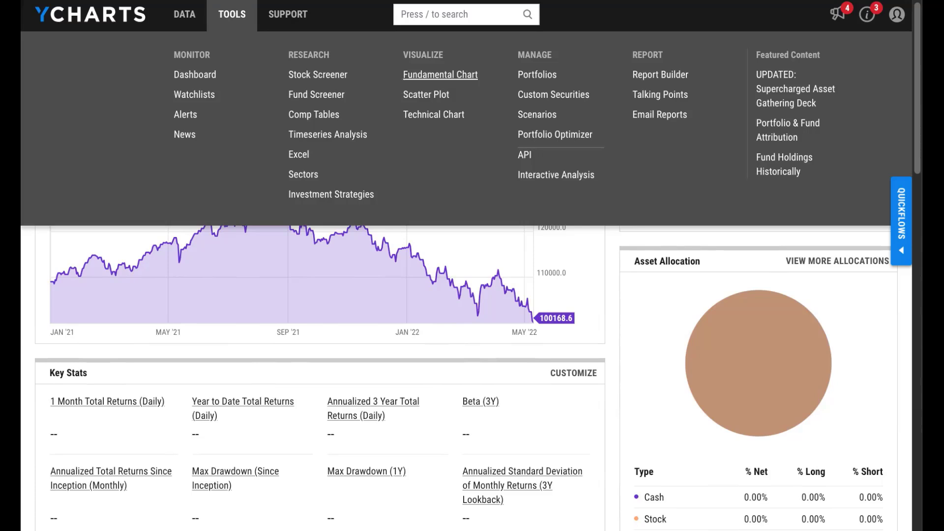
left_click(346, 114)
left_click(537, 75)
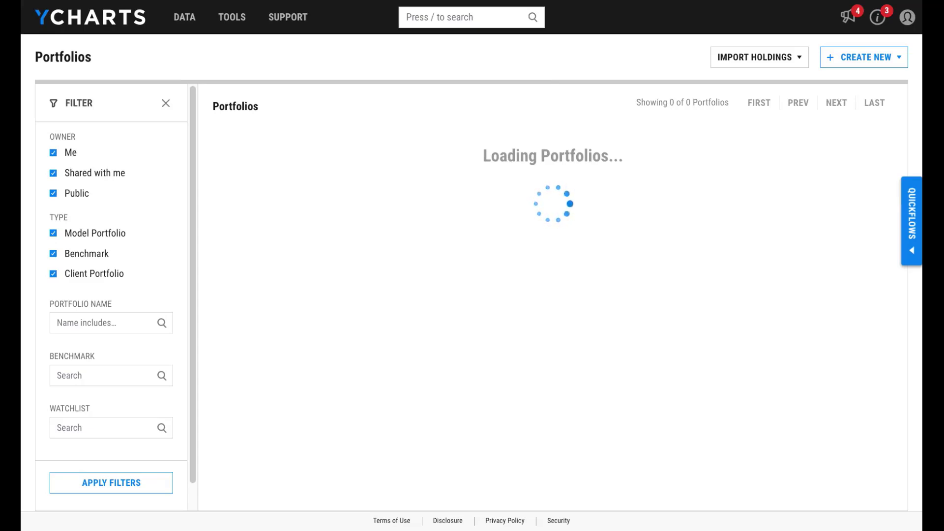
Create a new blank Client Portfolio.
left_click(855, 63)
left_click(839, 84)
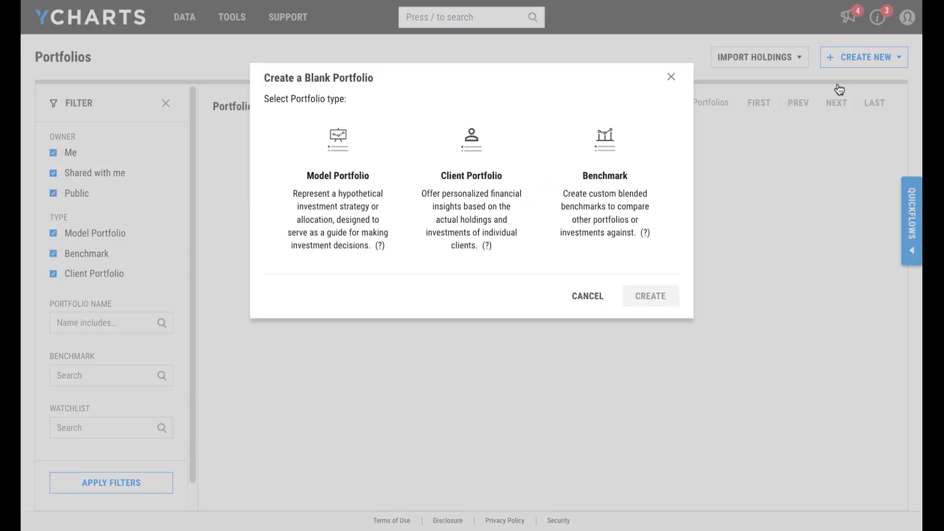
left_click(480, 212)
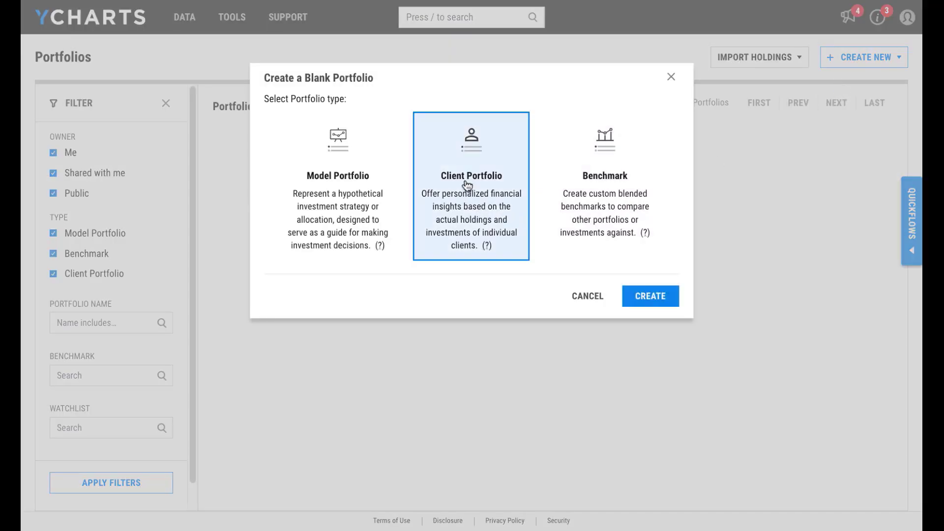
left_click(635, 296)
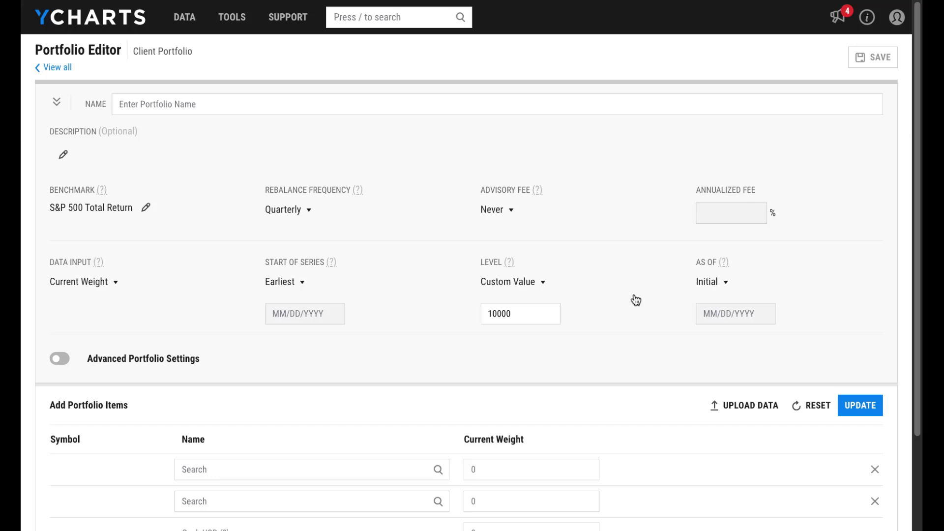
Add Blackstone Core Real Estate (Y:4839) as the first holding, found by searching 'blackstone'.
scroll(590, 325, "down", 2)
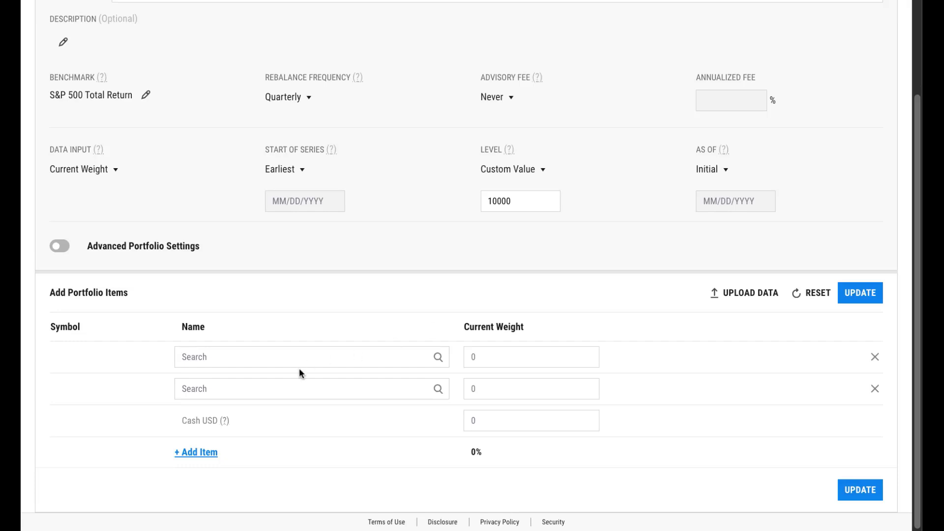
left_click(312, 358)
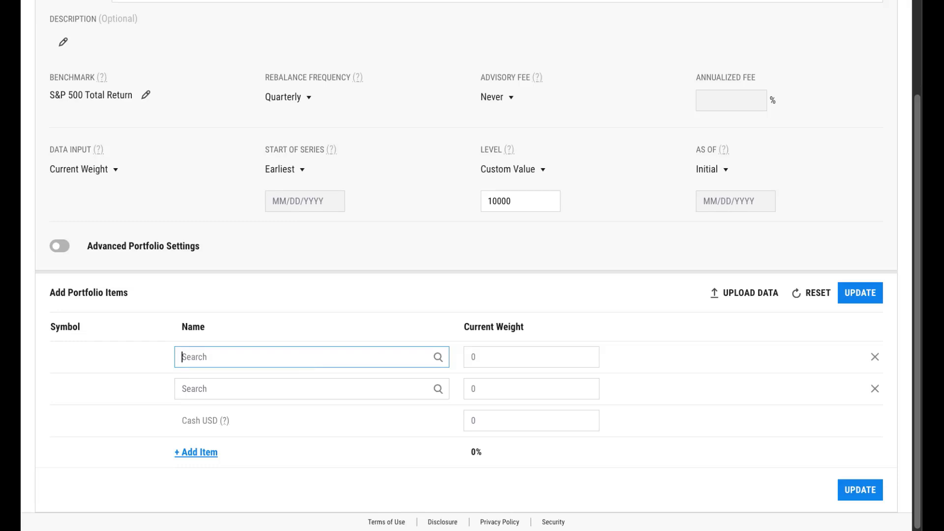
type("blackst")
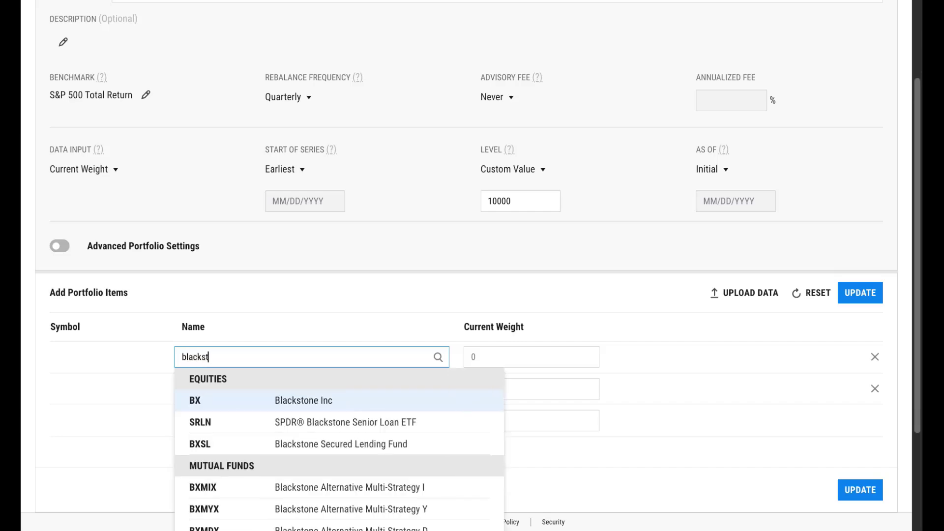
type("one")
scroll(305, 364, "down", 3)
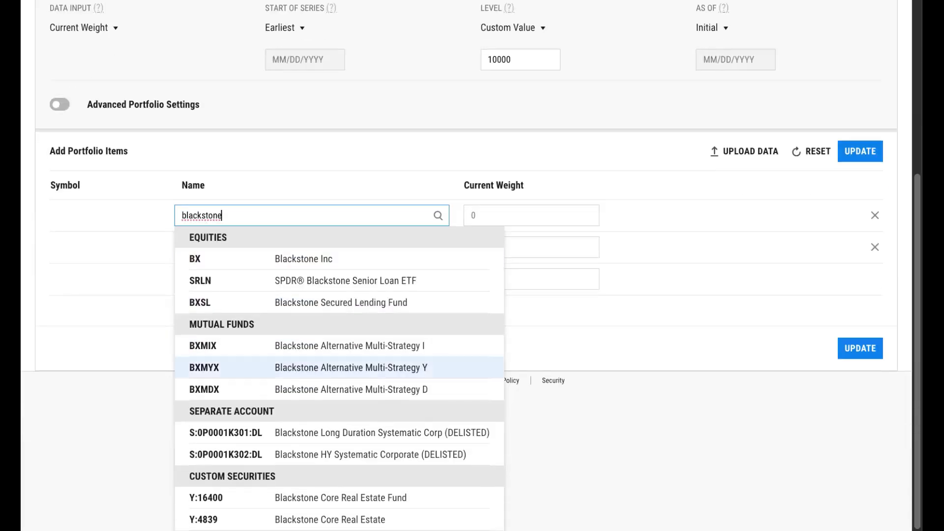
left_click(310, 515)
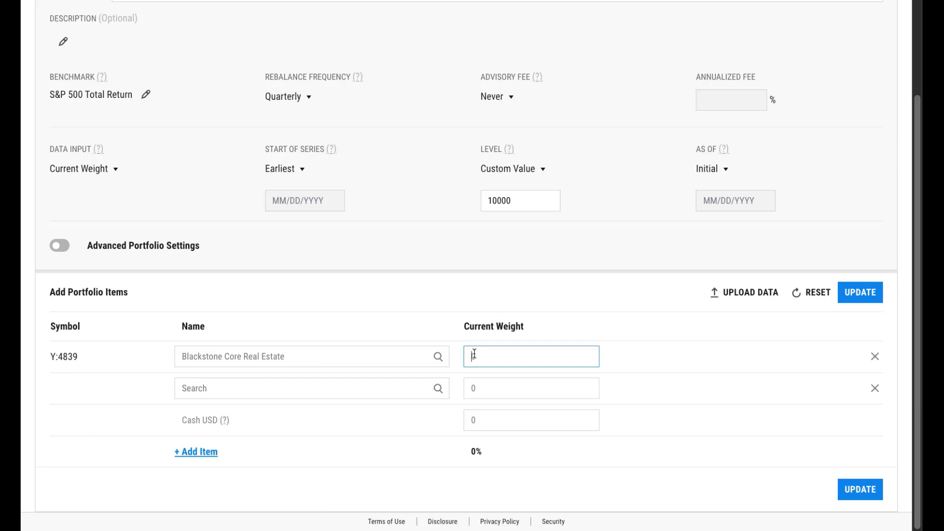
scroll(474, 354, "up", 3)
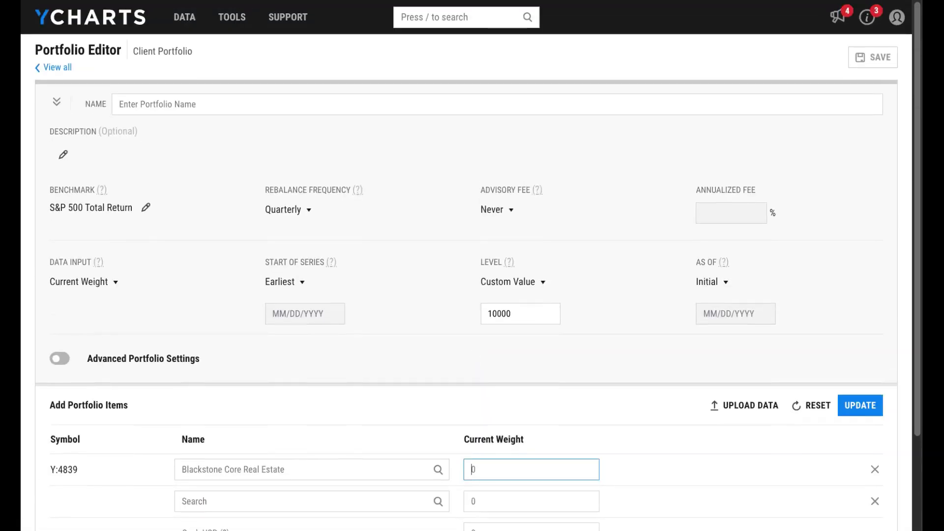